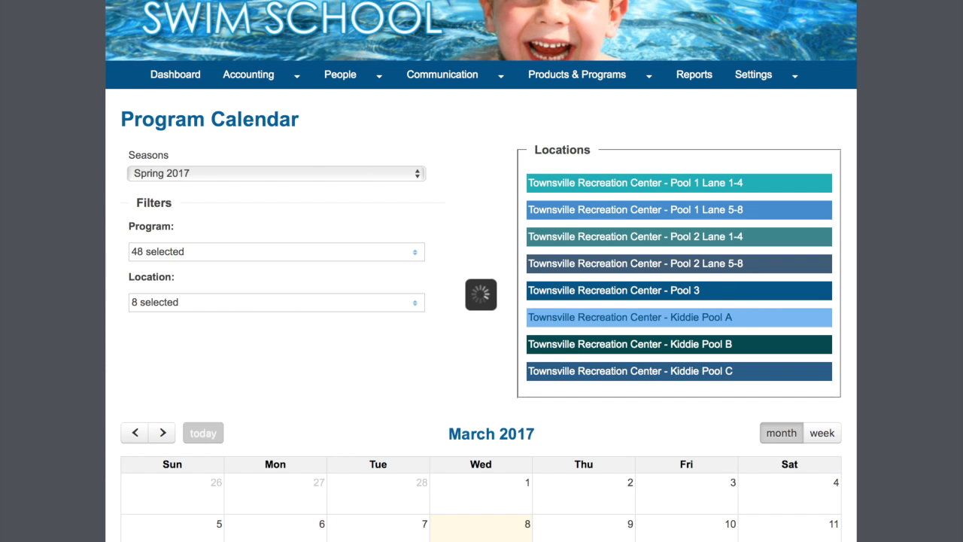
# Step: From the admin Program Calendar, bring up the Settings menu in the top navigation
pyautogui.moveTo(740, 90)
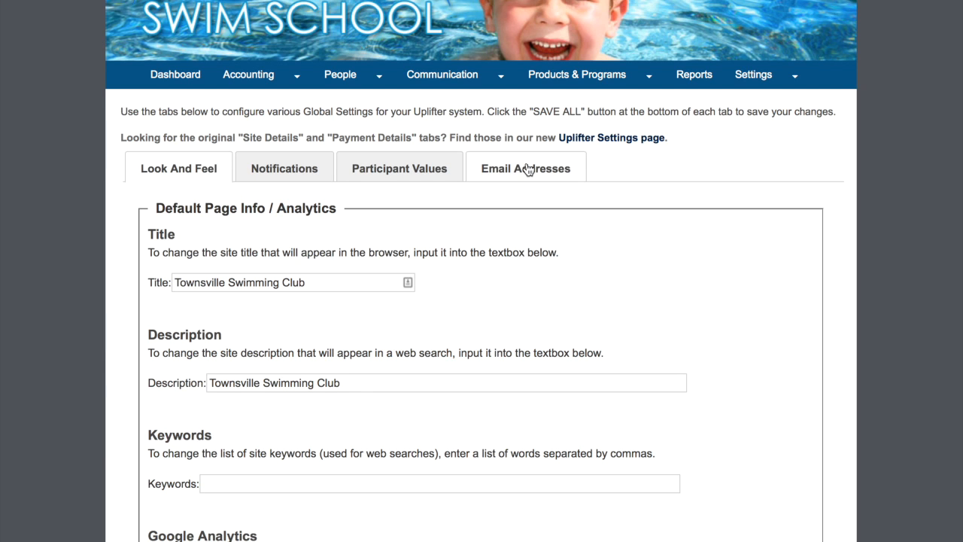
# Step: Show the Global Settings Email Addresses section with sending domains and the Uplifter Swim Demo alias
pyautogui.click(526, 169)
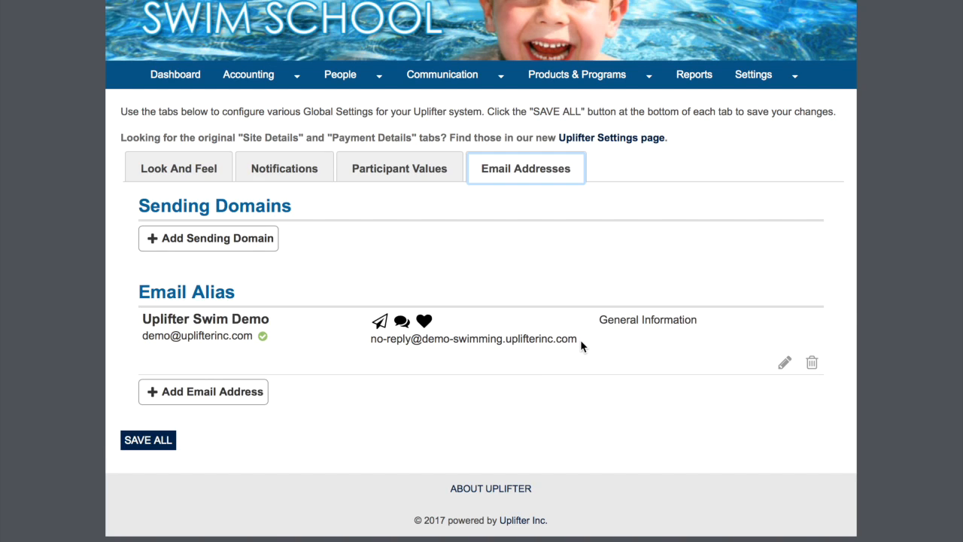
# Step: Review the Uplifter Swim Demo alias entry before moving to the uplifterswimclub.com DNS records
pyautogui.moveTo(522, 340)
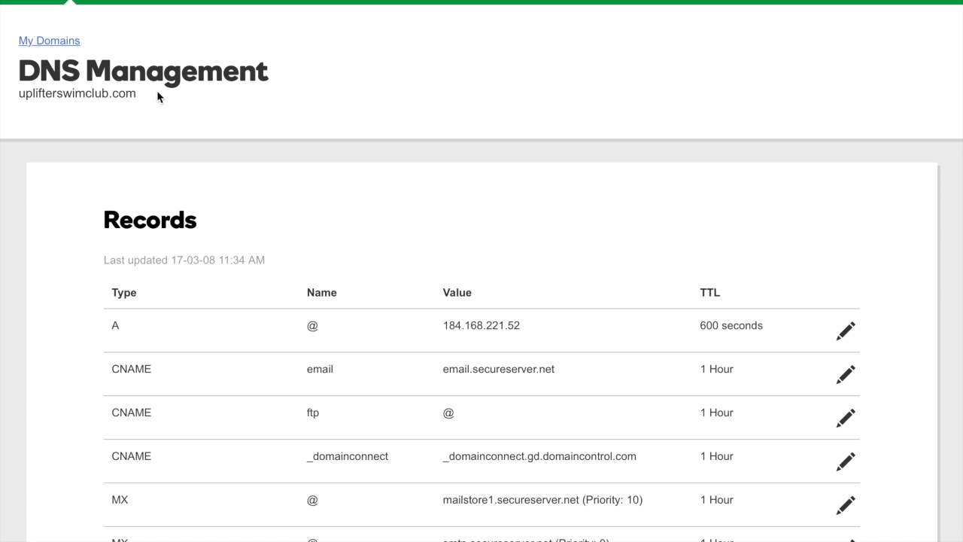
# Step: Copy the domain name uplifterswimclub.com from GoDaddy DNS Management
pyautogui.moveTo(137, 94); pyautogui.dragTo(20, 94)
pyautogui.press('super+c')
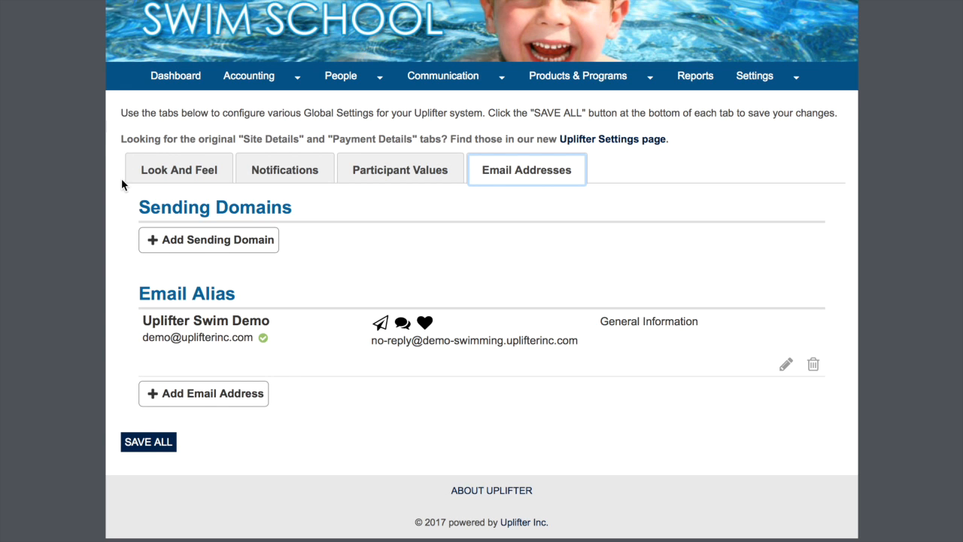
# Step: Add uplifterswimclub.com as a new sending domain by pasting it into the Domain field
pyautogui.click(209, 246)
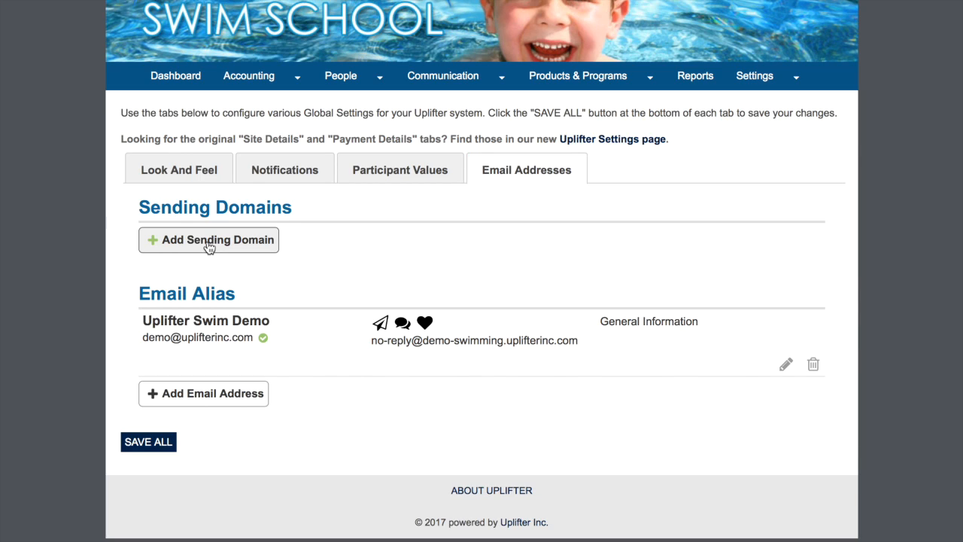
pyautogui.click(206, 238)
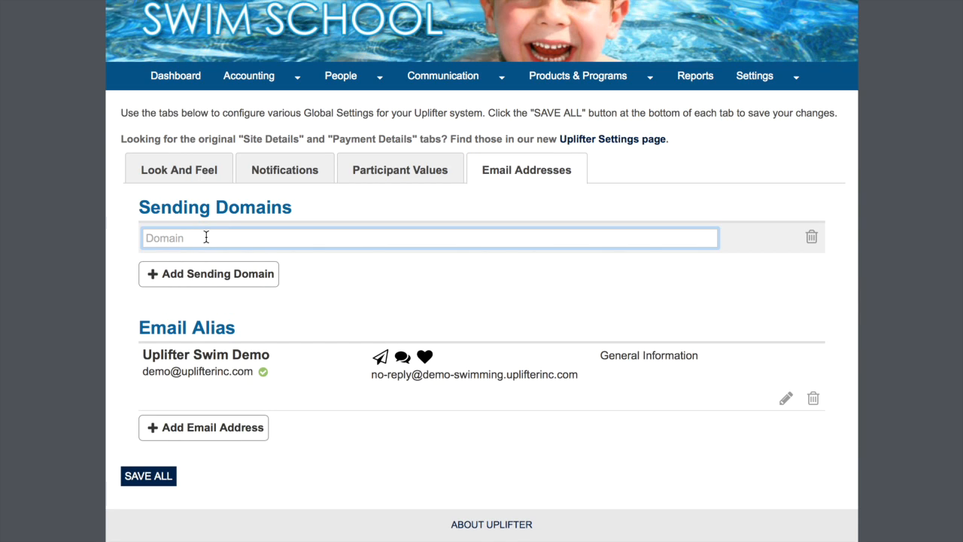
pyautogui.press('super+v')
pyautogui.click(787, 240)
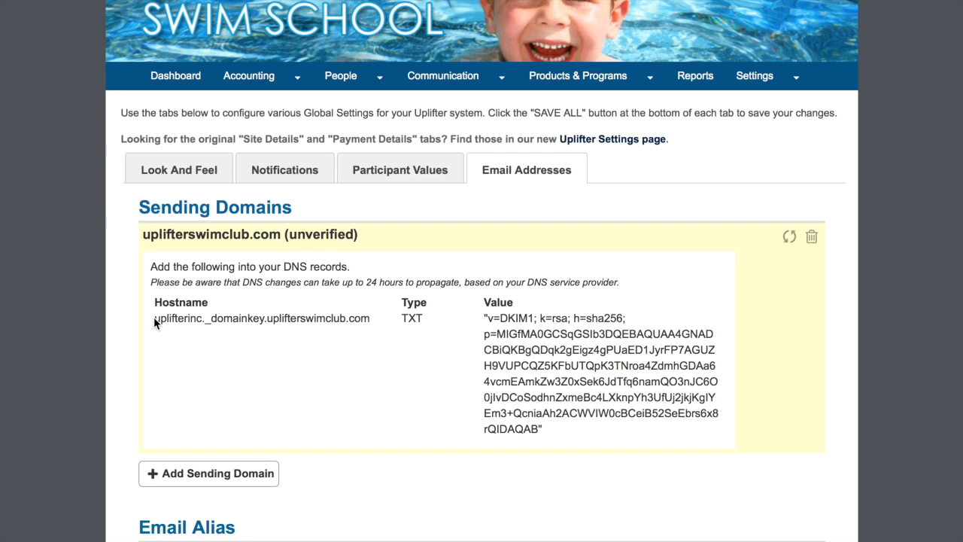
# Step: Copy 'uplifterinc._domainkey' from the required hostname and scroll to the GoDaddy Records list
pyautogui.moveTo(153, 316); pyautogui.dragTo(263, 325)
pyautogui.hotkey('ctrl', 'c')
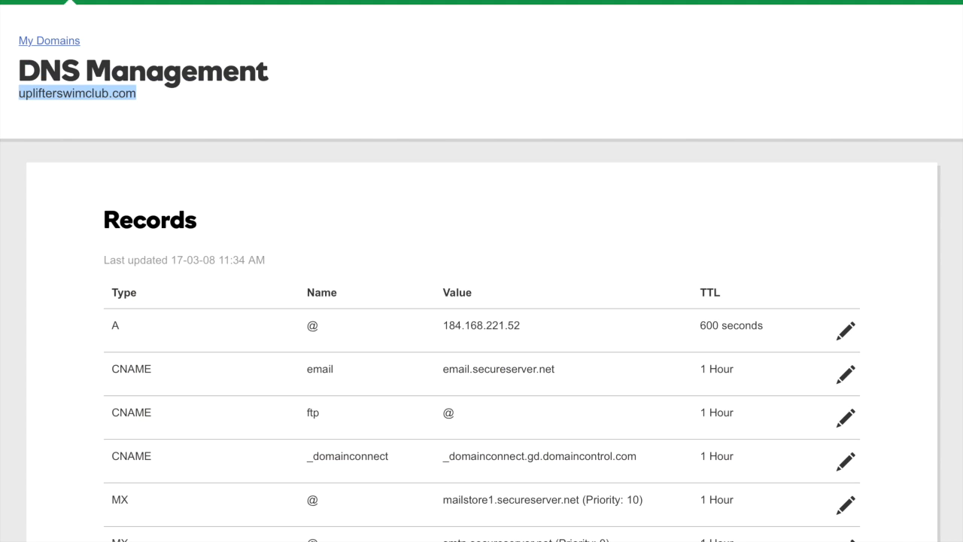
pyautogui.scroll(-1, 468, 172)
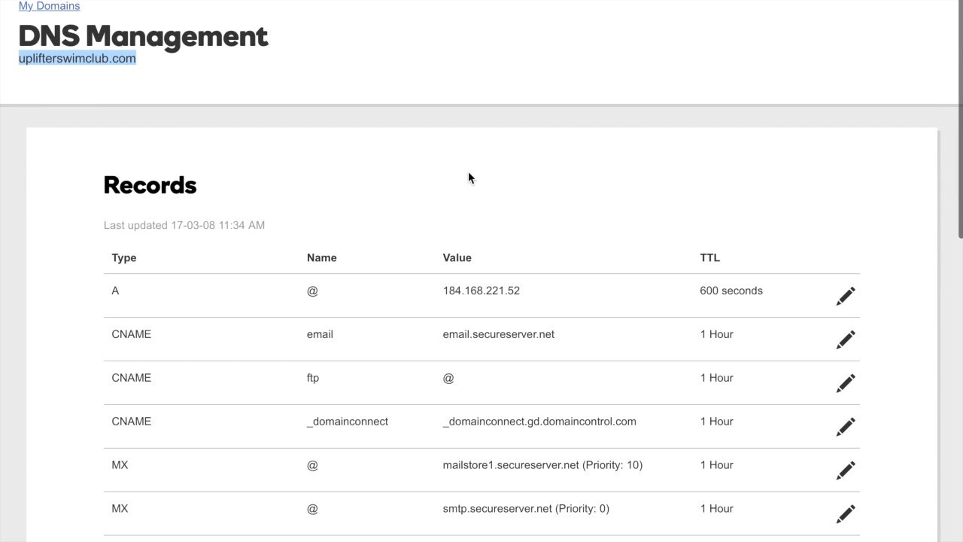
pyautogui.scroll(-4, 468, 173)
# Step: Start a new GoDaddy TXT record with host uplifterinc._domainkey
pyautogui.click(845, 540)
pyautogui.scroll(-5, 406, 513)
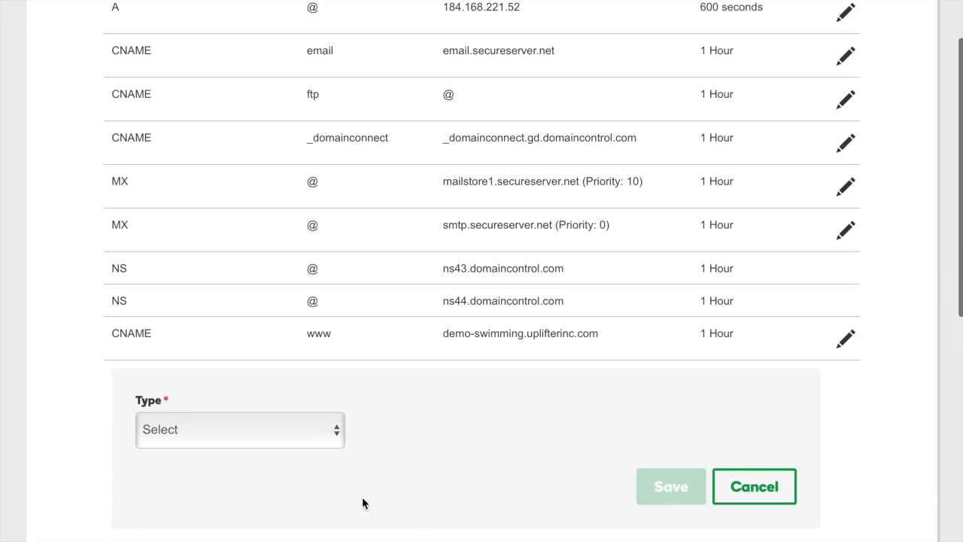
pyautogui.click(286, 423)
pyautogui.click(243, 517)
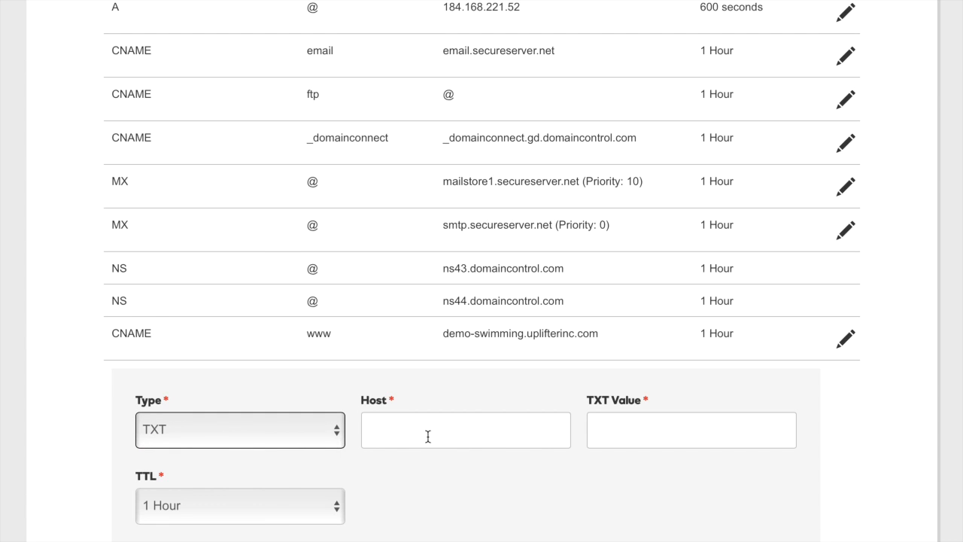
pyautogui.click(424, 430)
pyautogui.hotkey('ctrl', 'v')
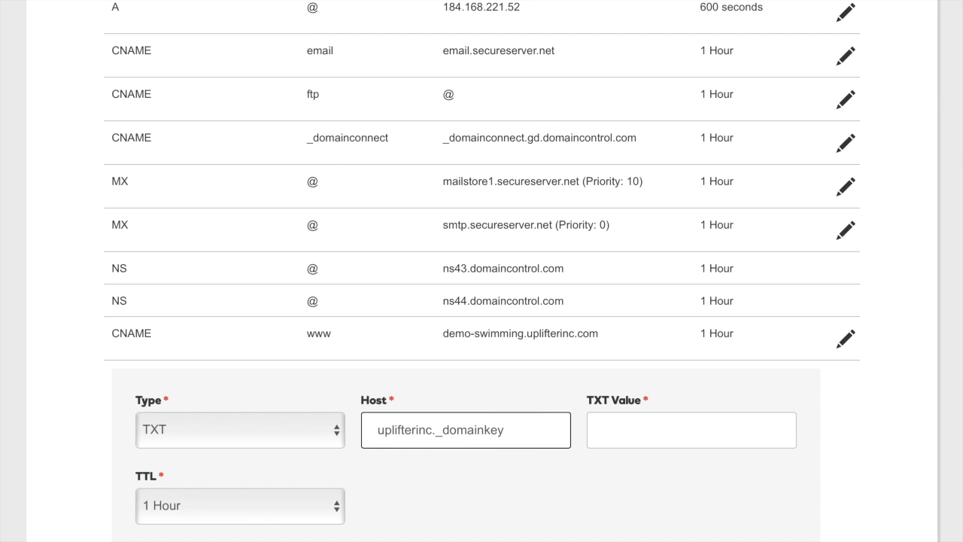
# Step: Fill the TXT record's value with the DKIM value copied from Uplifter and save it
pyautogui.click(263, 2)
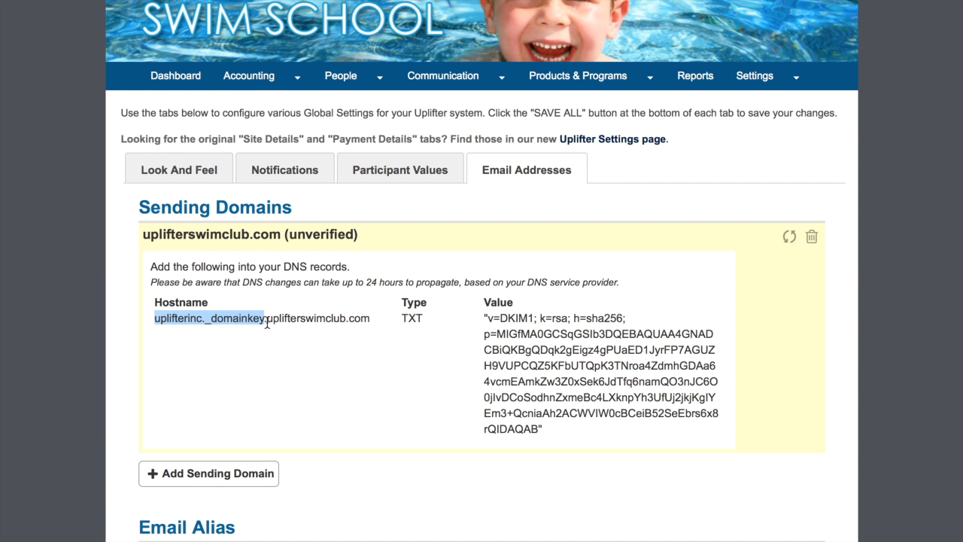
pyautogui.moveTo(561, 439); pyautogui.dragTo(485, 319)
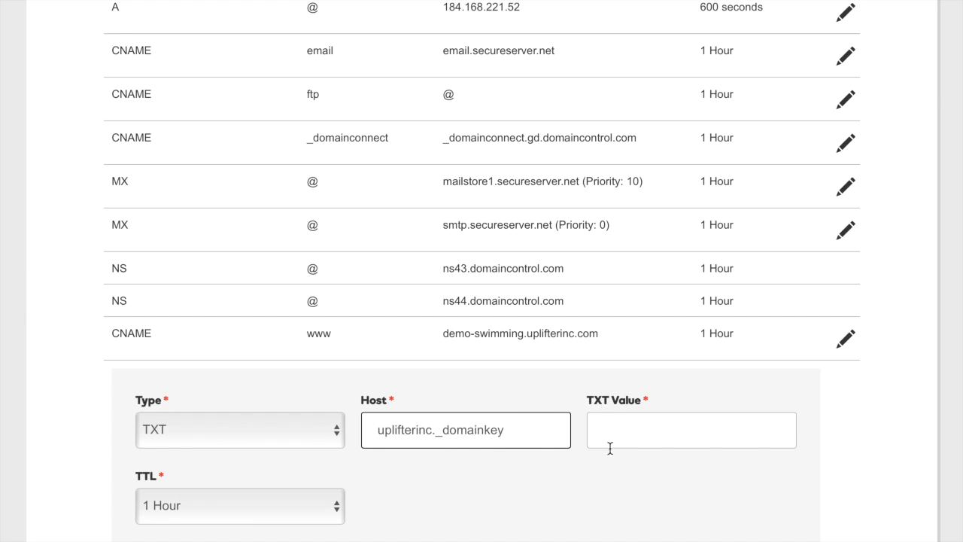
pyautogui.click(612, 425)
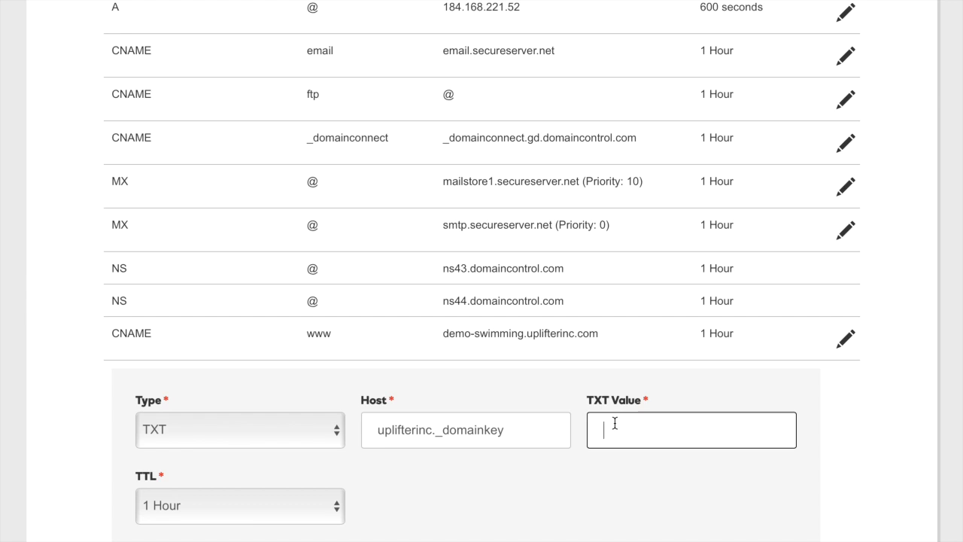
pyautogui.hotkey('ctrl', 'v')
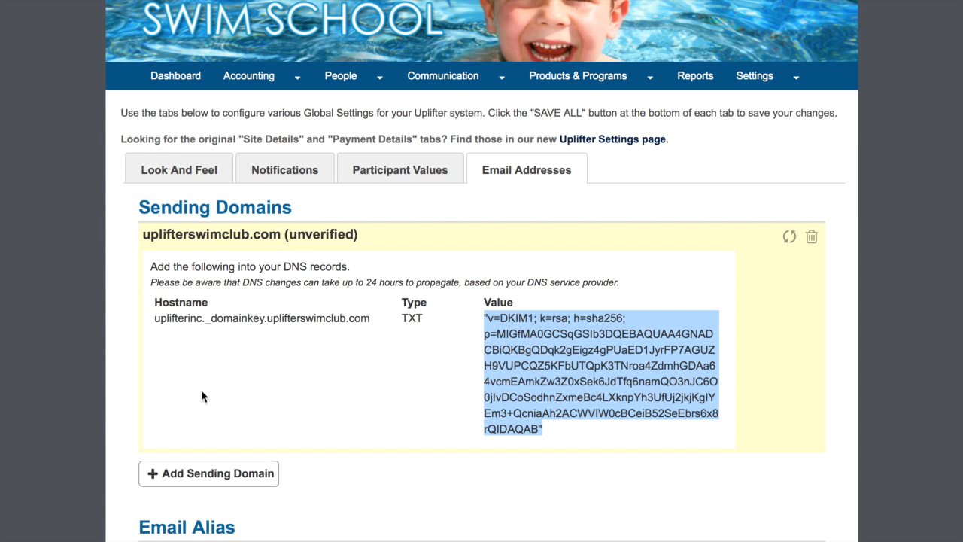
pyautogui.click(598, 519)
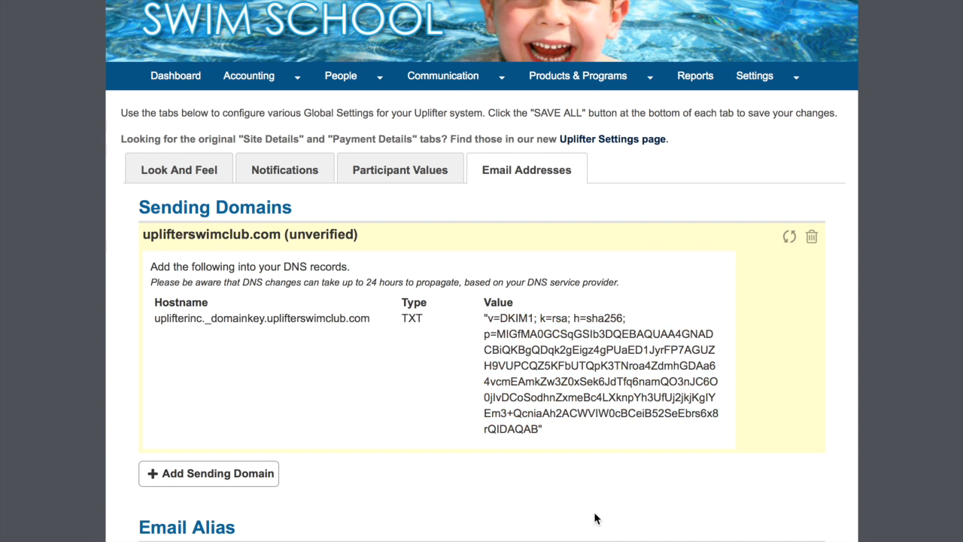
# Step: Recheck uplifterswimclub.com until it shows verified, then display its DNS record details
pyautogui.click(789, 239)
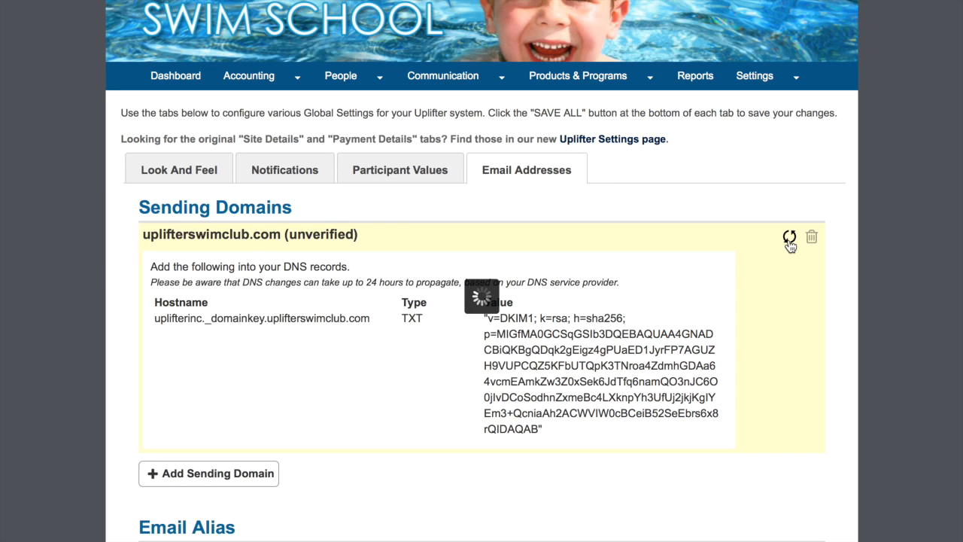
pyautogui.click(789, 239)
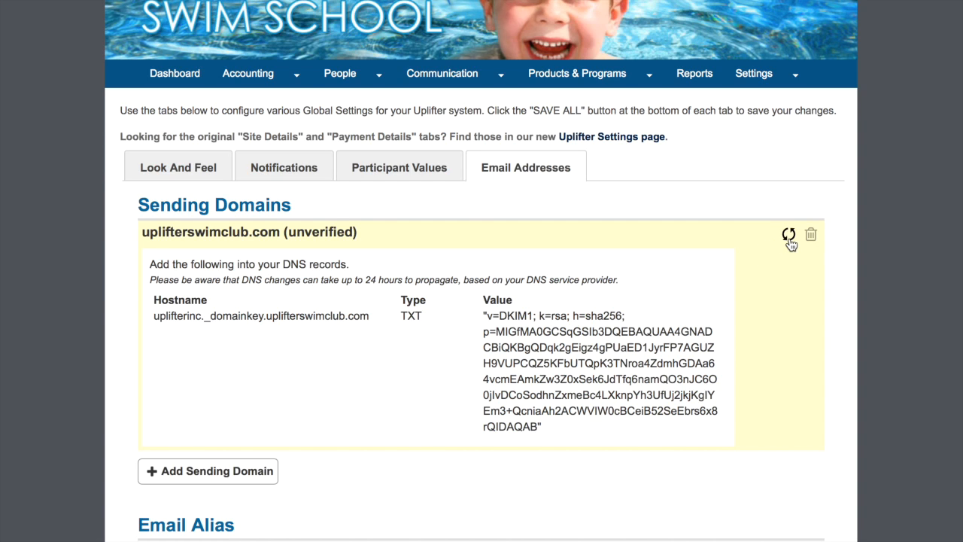
pyautogui.click(789, 237)
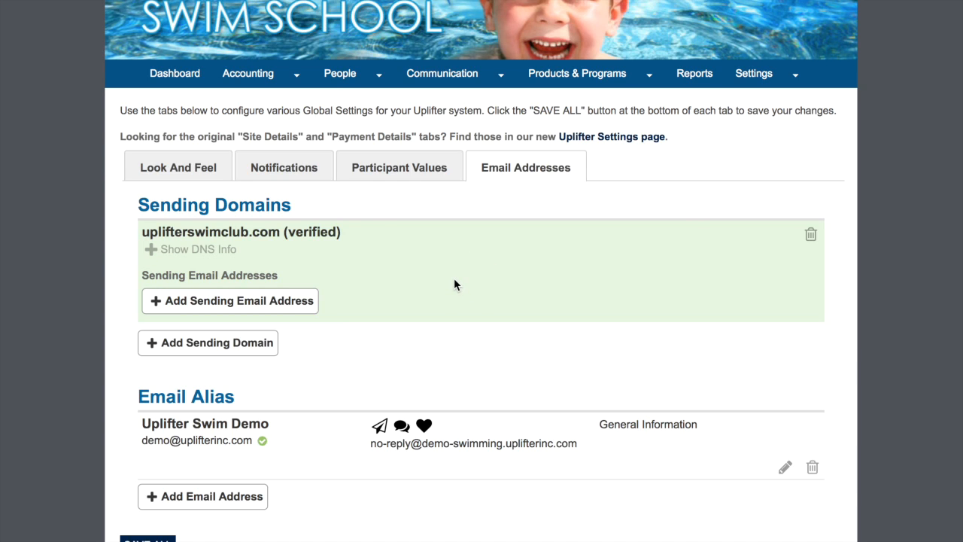
pyautogui.click(198, 250)
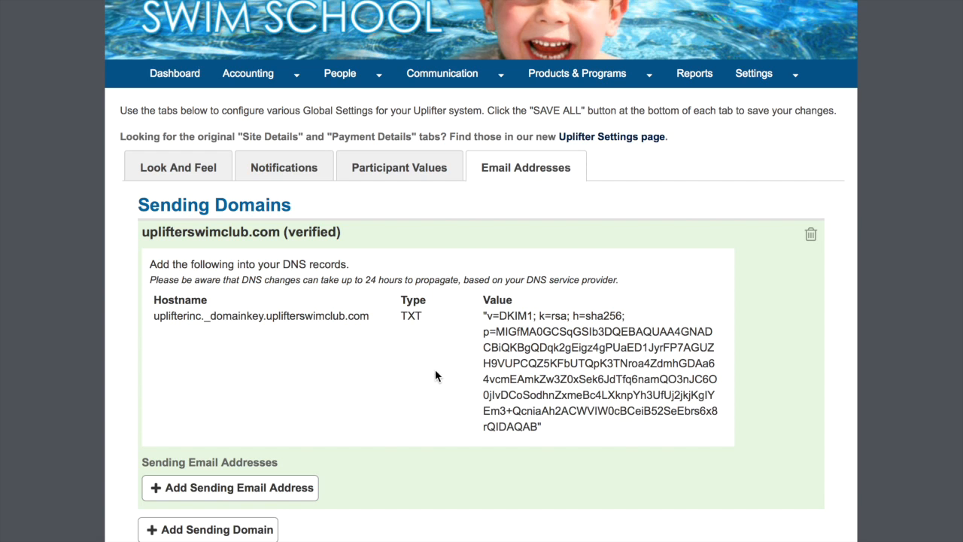
pyautogui.scroll(-3, 446, 486)
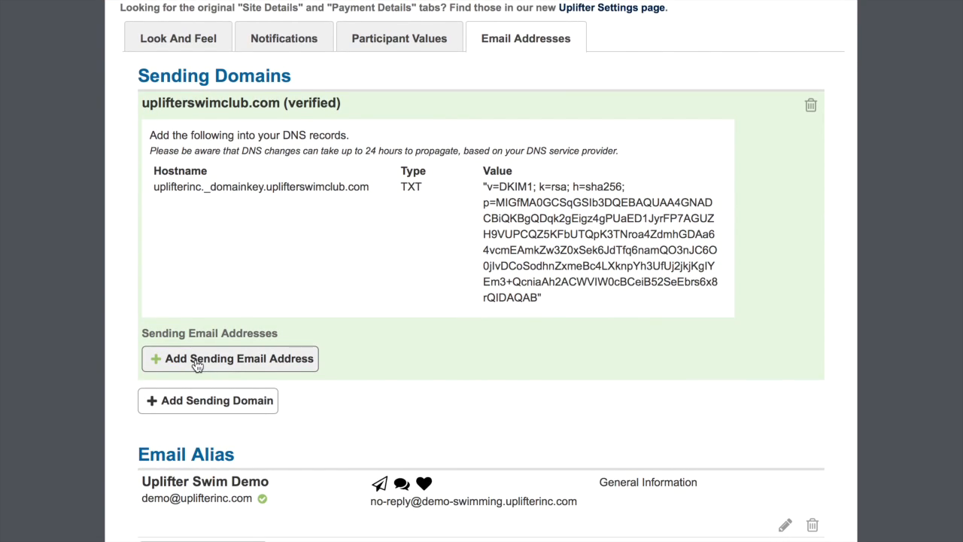
pyautogui.click(197, 365)
pyautogui.click(193, 356)
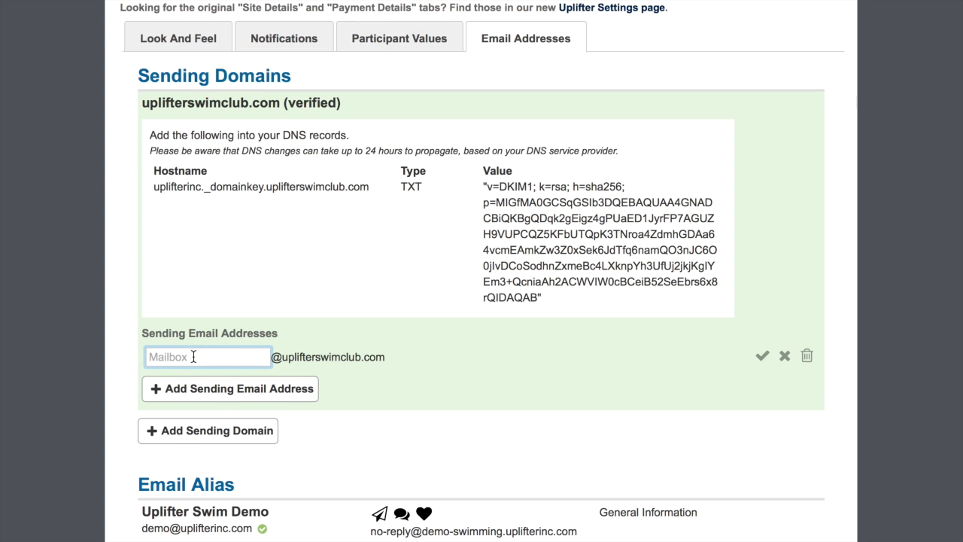
pyautogui.click(761, 358)
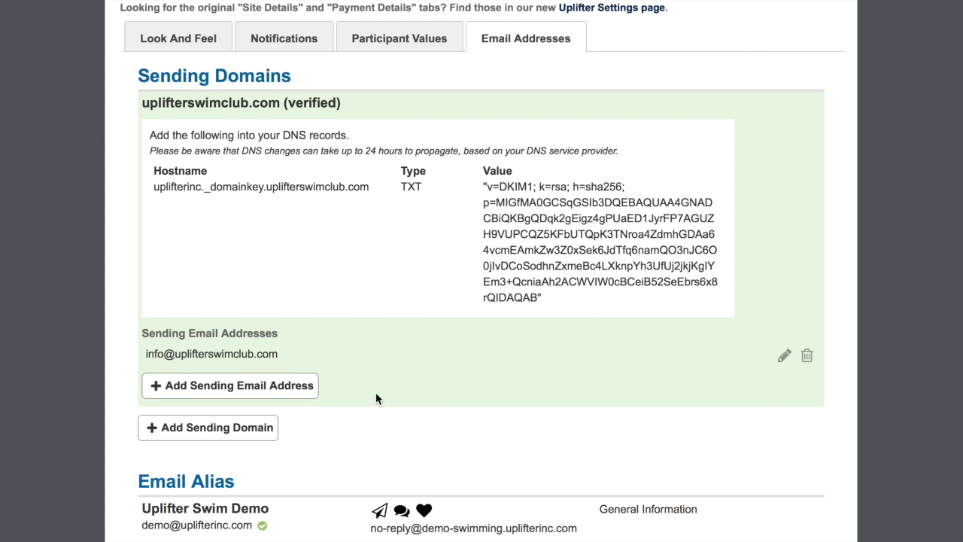
pyautogui.click(258, 393)
pyautogui.click(220, 383)
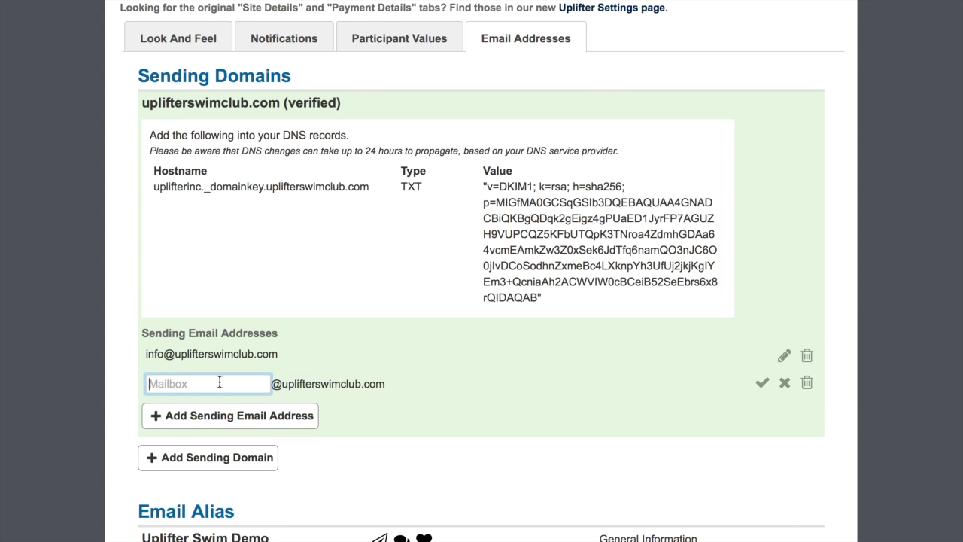
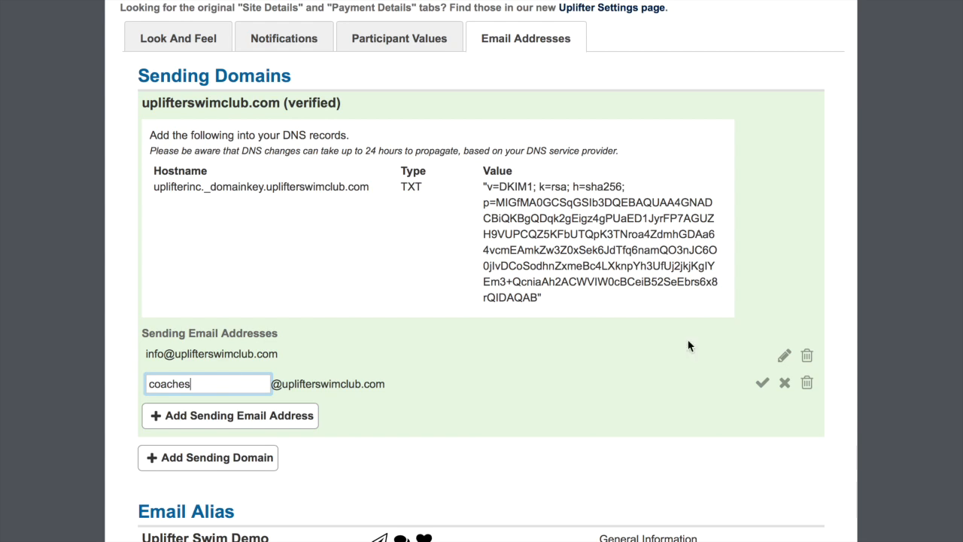
pyautogui.click(761, 383)
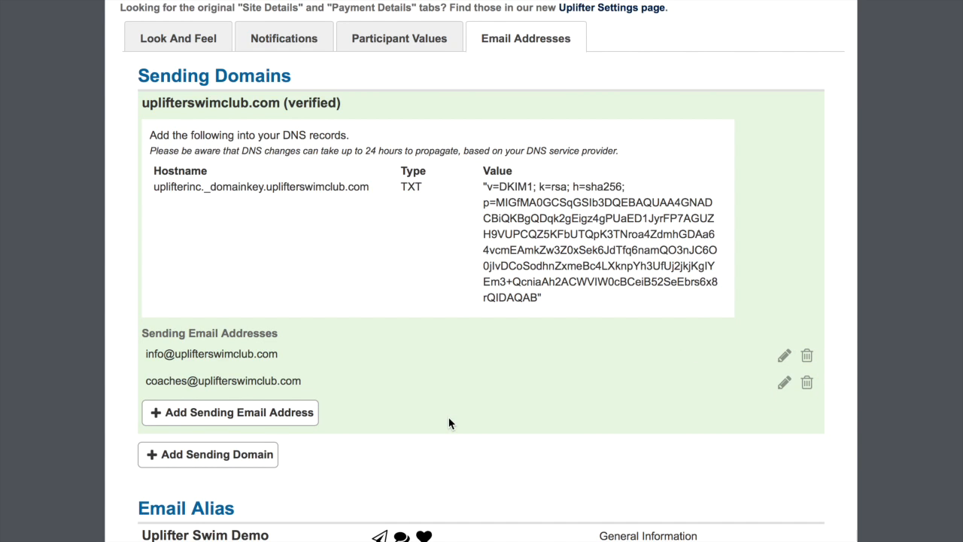
pyautogui.scroll(-1, 449, 423)
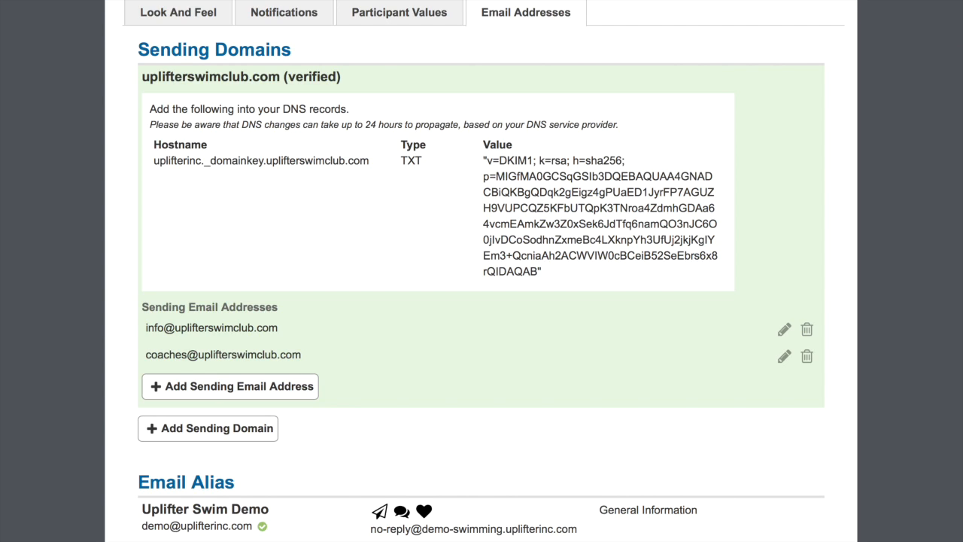
pyautogui.click(619, 495)
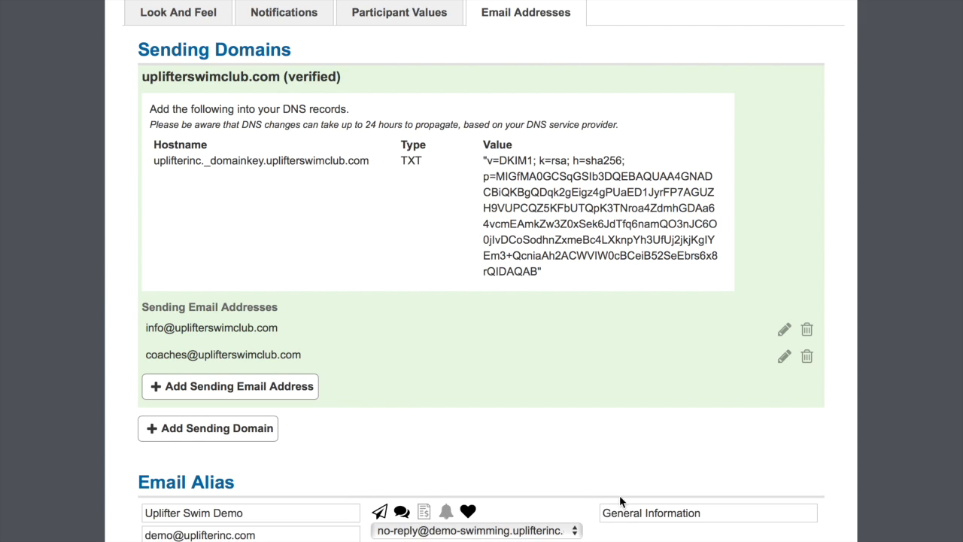
pyautogui.scroll(-2, 619, 495)
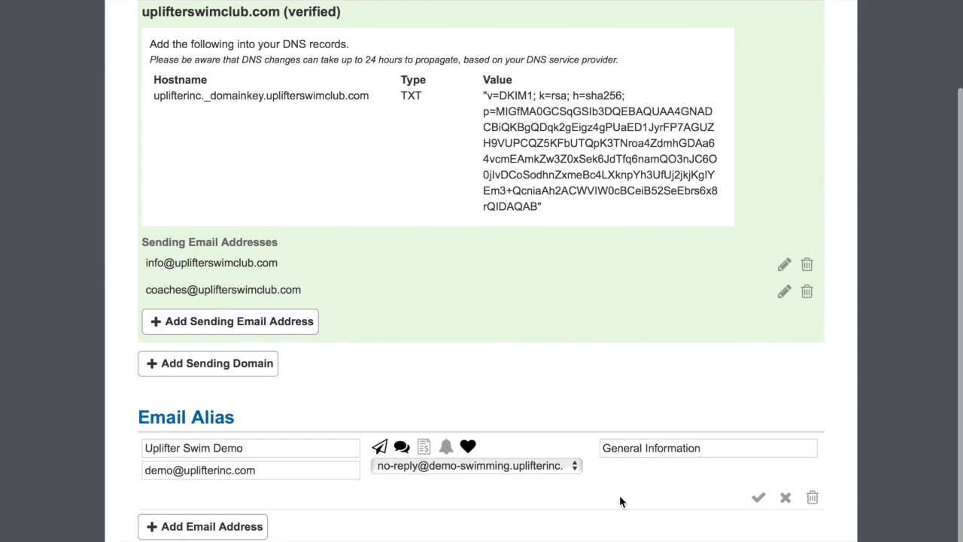
pyautogui.click(548, 467)
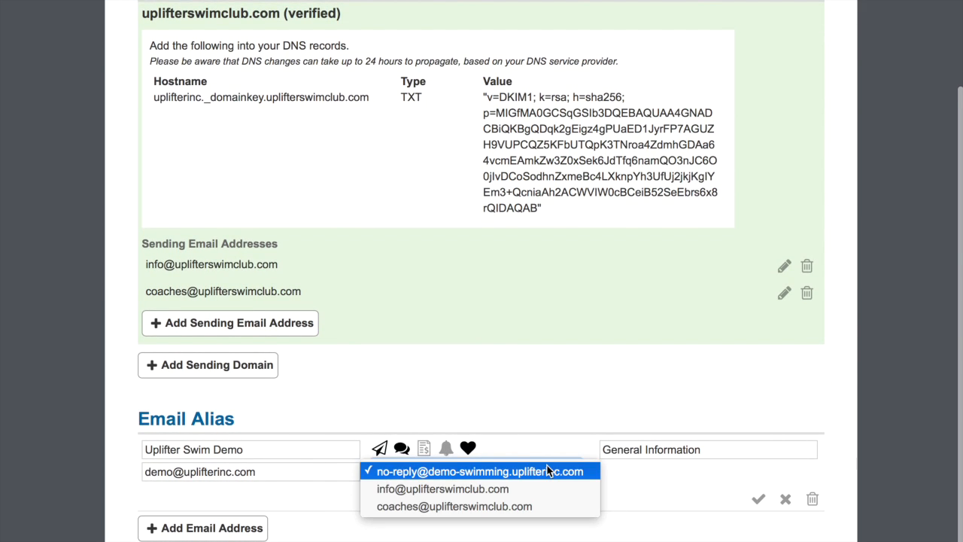
pyautogui.click(476, 499)
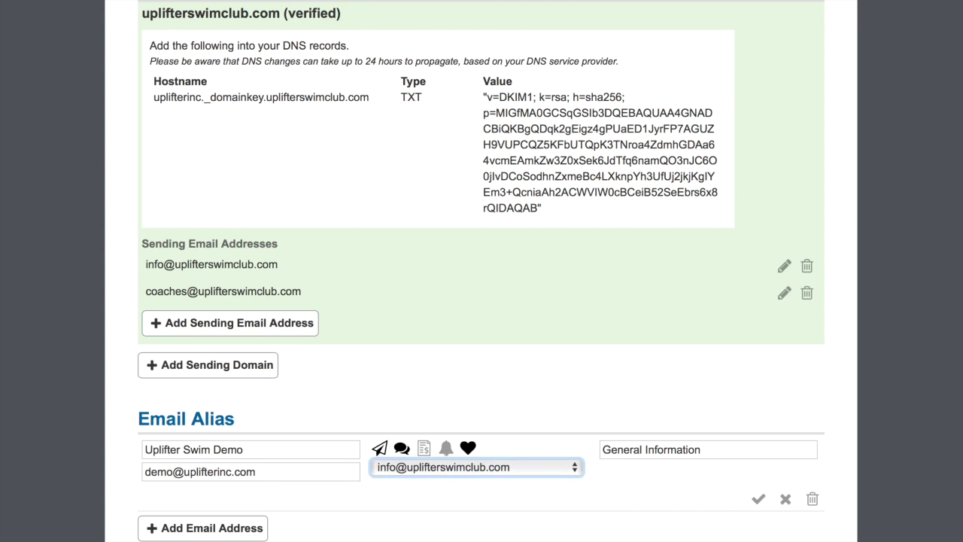
pyautogui.click(757, 500)
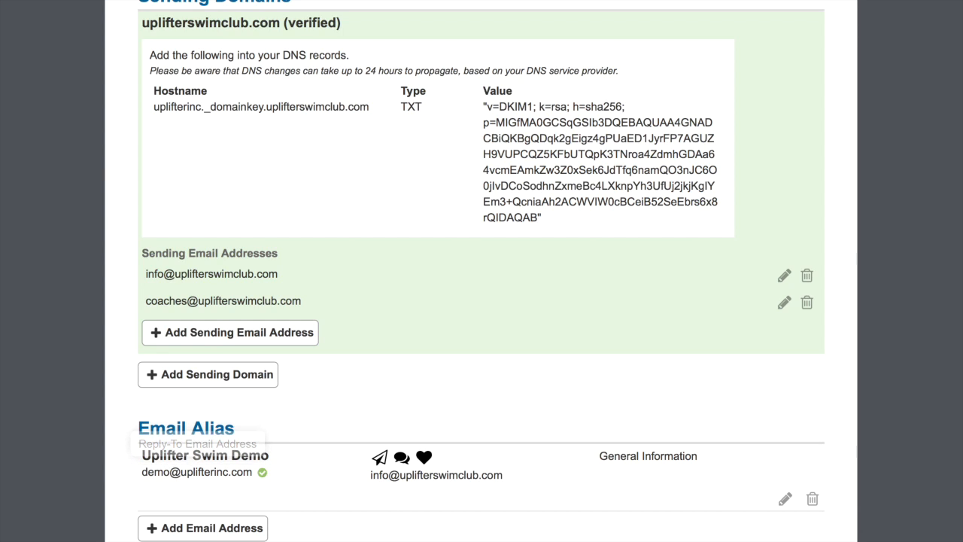
pyautogui.click(785, 499)
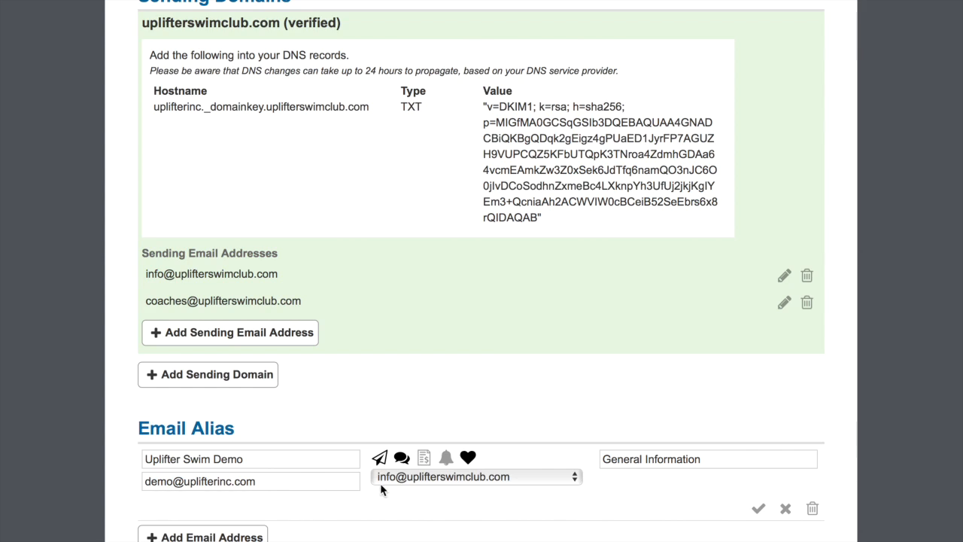
pyautogui.moveTo(278, 275); pyautogui.dragTo(143, 276)
pyautogui.hotkey('ctrl', 'c')
pyautogui.click(269, 481)
pyautogui.hotkey('ctrl', 'a')
pyautogui.hotkey('ctrl', 'v')
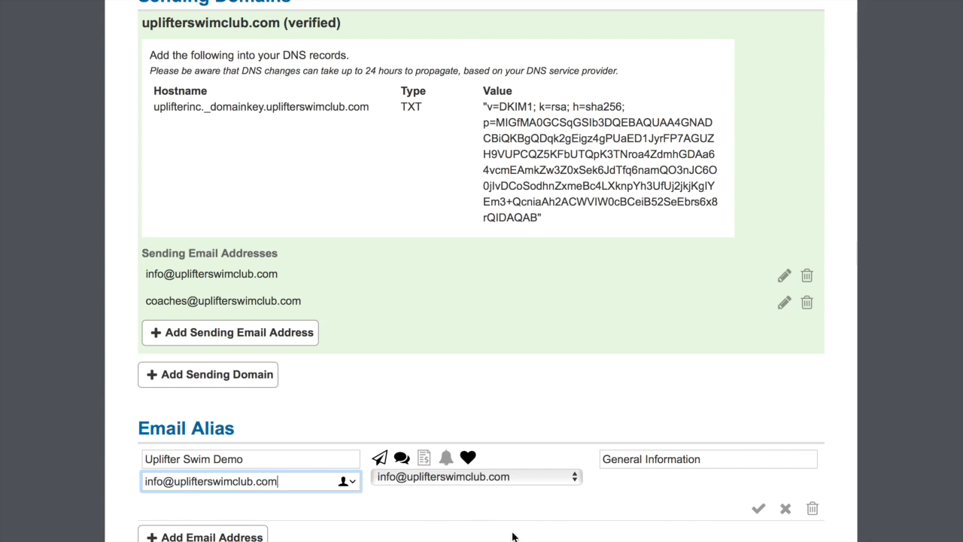
pyautogui.click(759, 509)
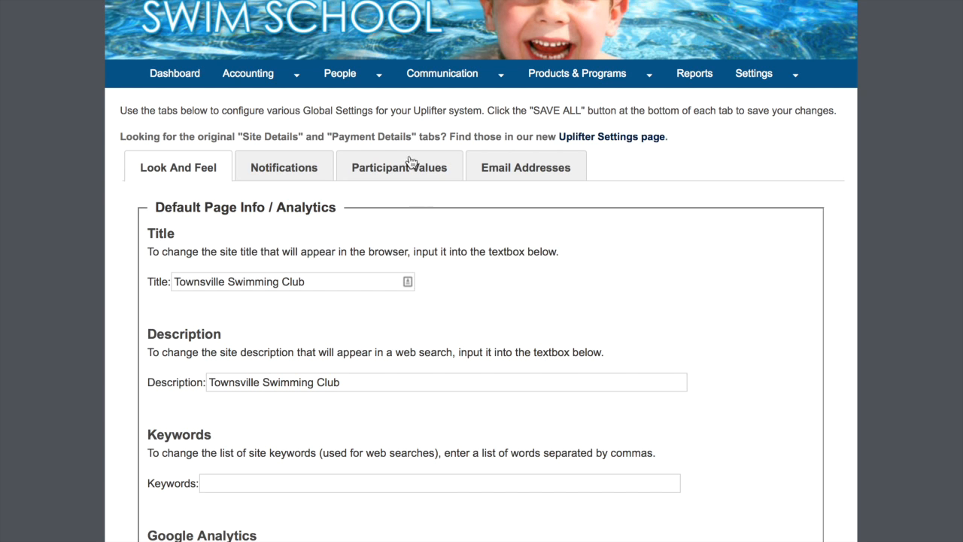
# Step: Go to the Emails page under Communication
pyautogui.moveTo(444, 84)
pyautogui.moveTo(426, 100)
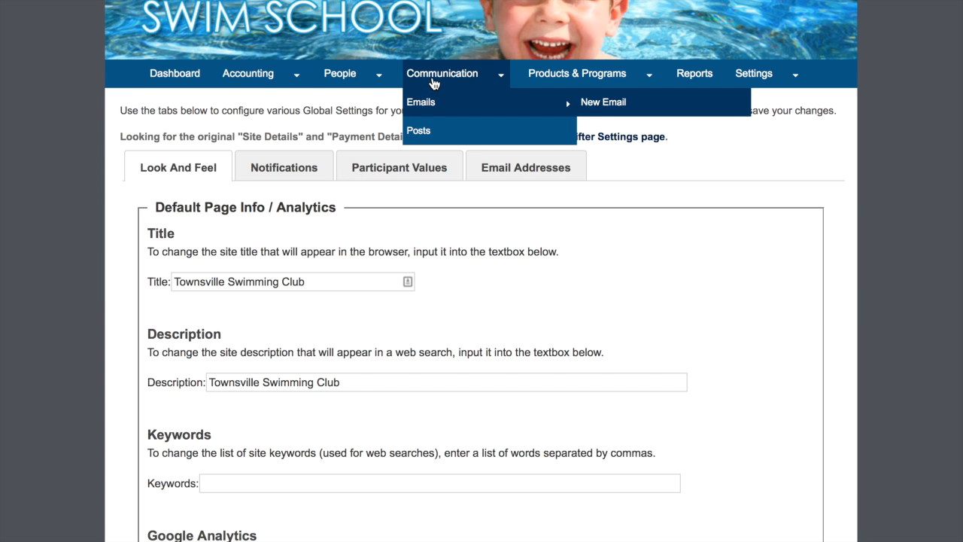
pyautogui.click(434, 78)
# Step: Start a new email and scroll through the recipient filters and list
pyautogui.moveTo(434, 91)
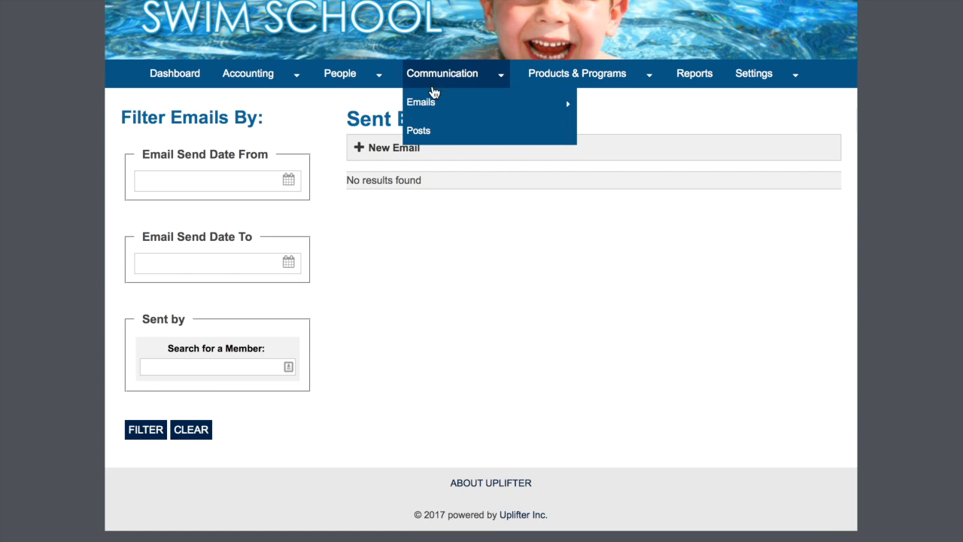
pyautogui.moveTo(507, 110)
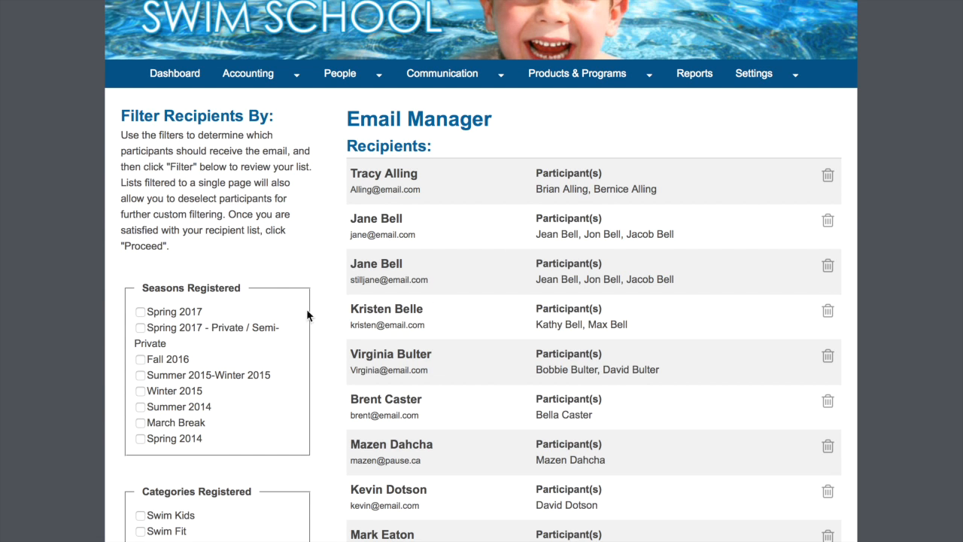
pyautogui.scroll(-8, 153, 312)
pyautogui.scroll(-13, 154, 338)
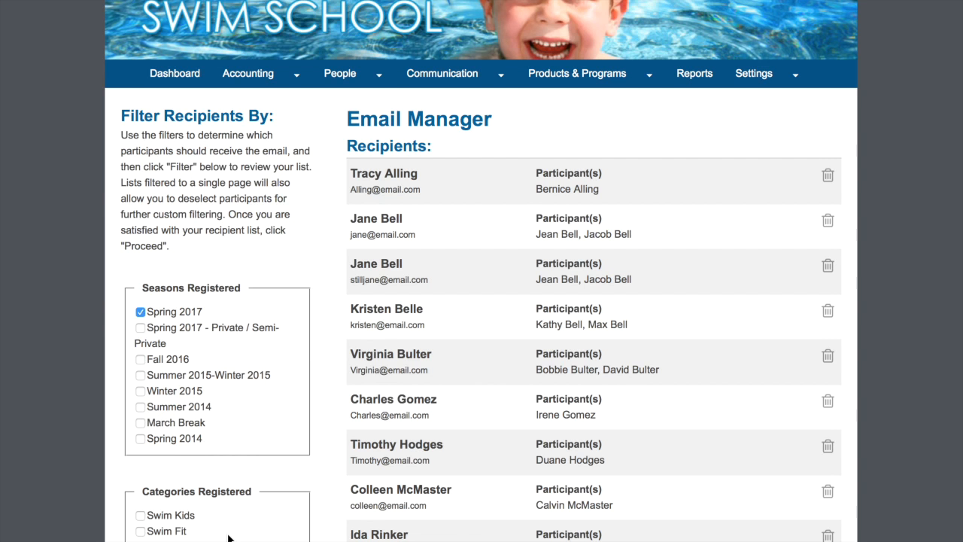
pyautogui.scroll(-15, 229, 538)
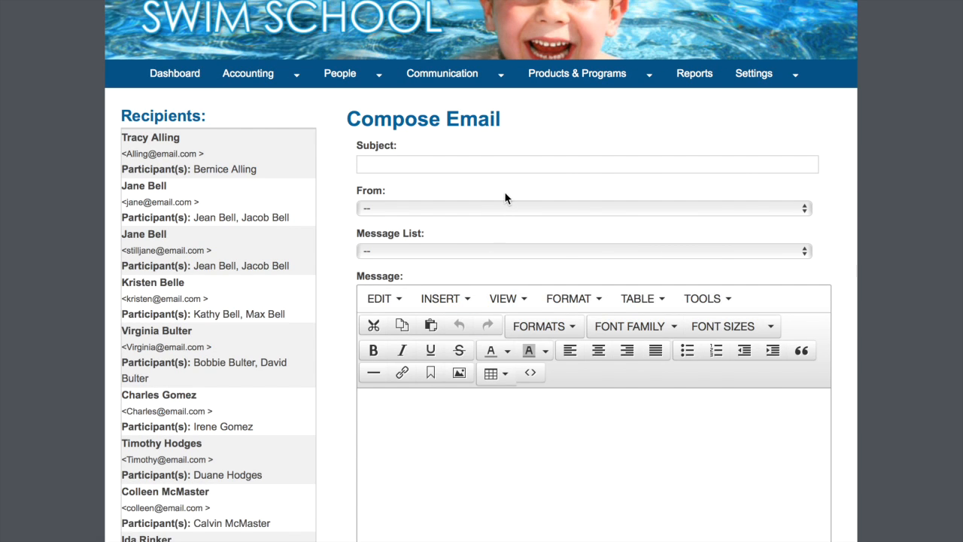
pyautogui.click(503, 208)
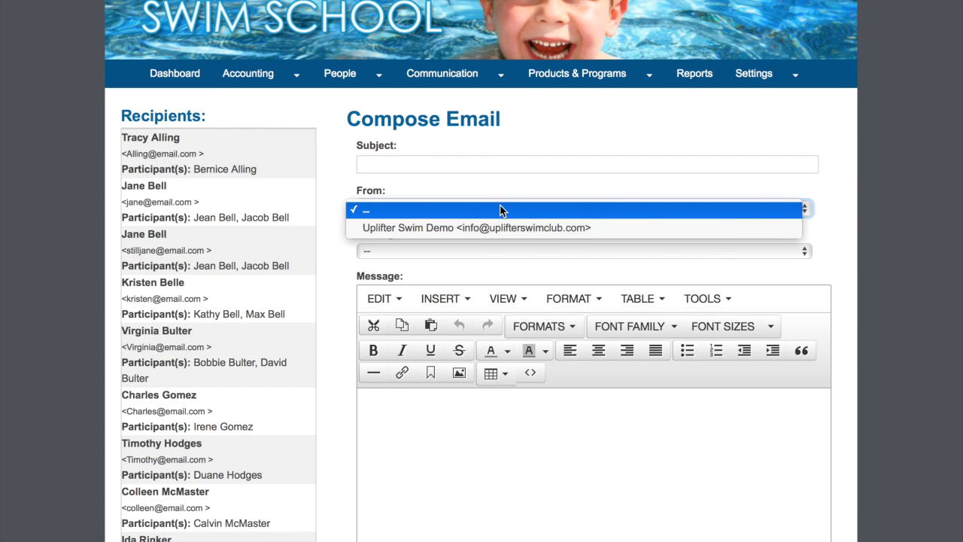